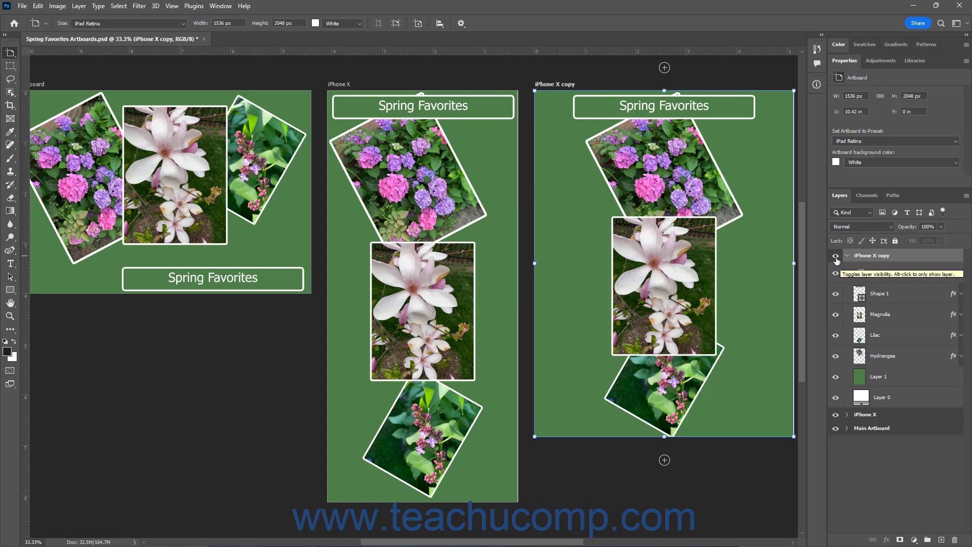
Toggle the iPhone X copy artboard's visibility off and back on, then collapse its layer group
left_click(836, 257)
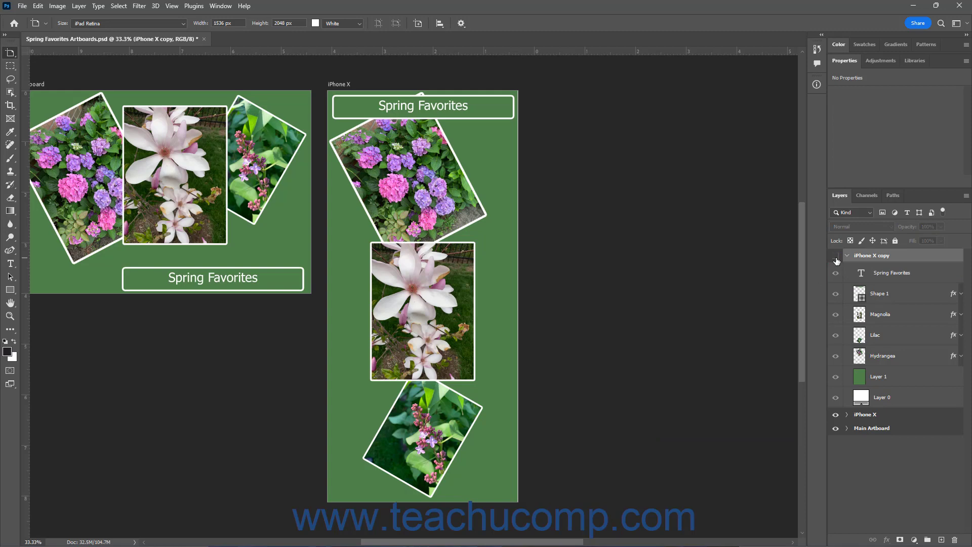
left_click(836, 257)
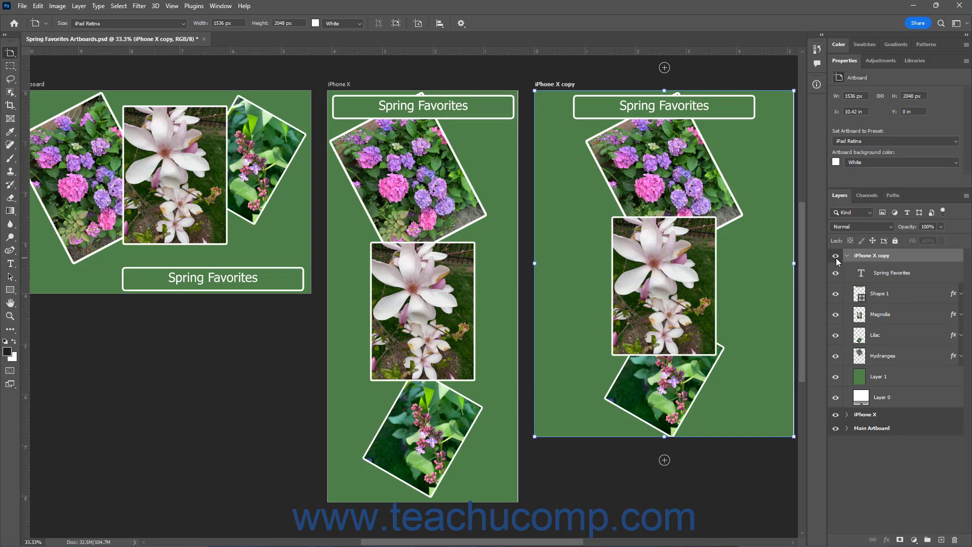
left_click(847, 255)
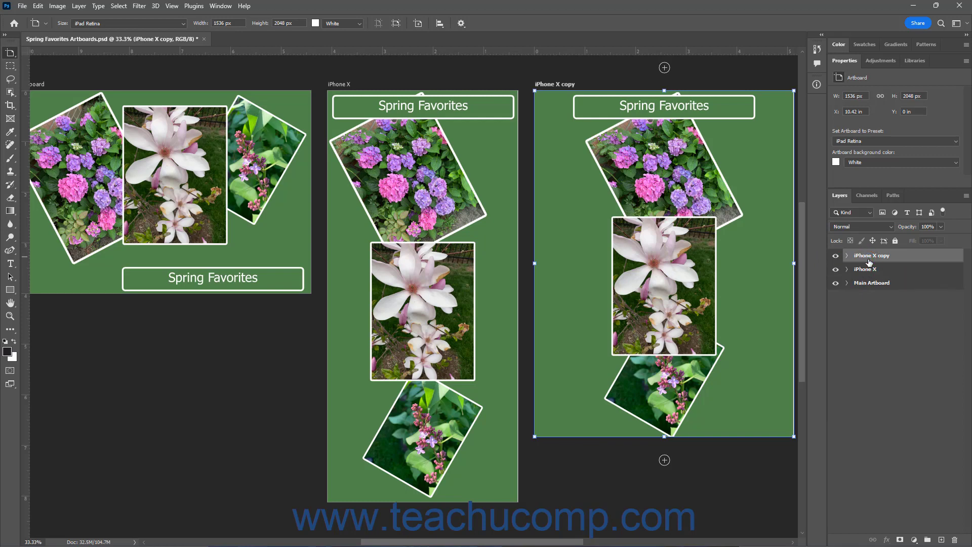
Reorder the artboards in the layer stack to Main Artboard, iPhone X, then iPhone X copy
left_click_drag(869, 262, 874, 299)
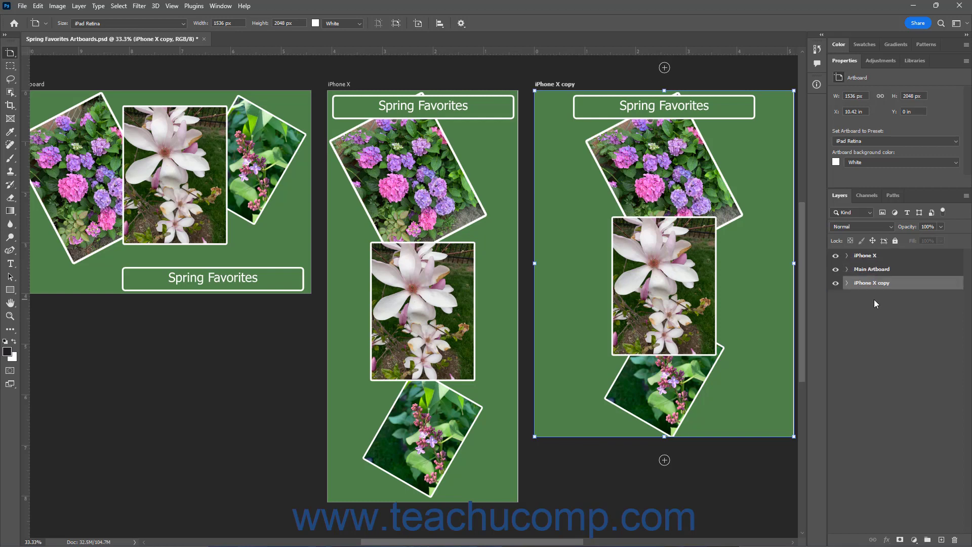
left_click(870, 260)
left_click_drag(870, 260, 870, 275)
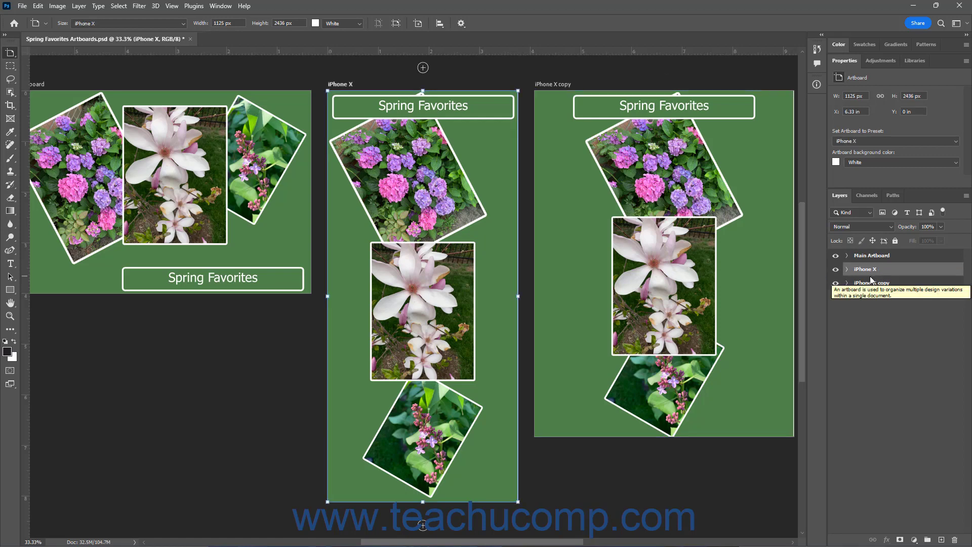
Select the iPhone X copy artboard with the Artboard tool and look over its preset options
left_click(870, 284)
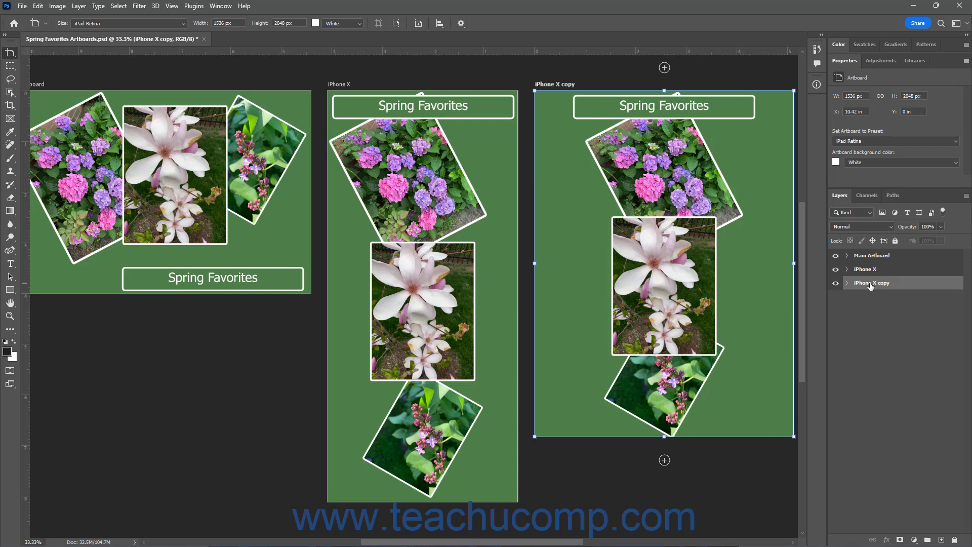
left_click(13, 53)
left_click(879, 142)
left_click(872, 203)
left_click(881, 285)
Rotate the iPhone X copy artboard 90° counterclockwise and move it back into line with the others
left_click(38, 6)
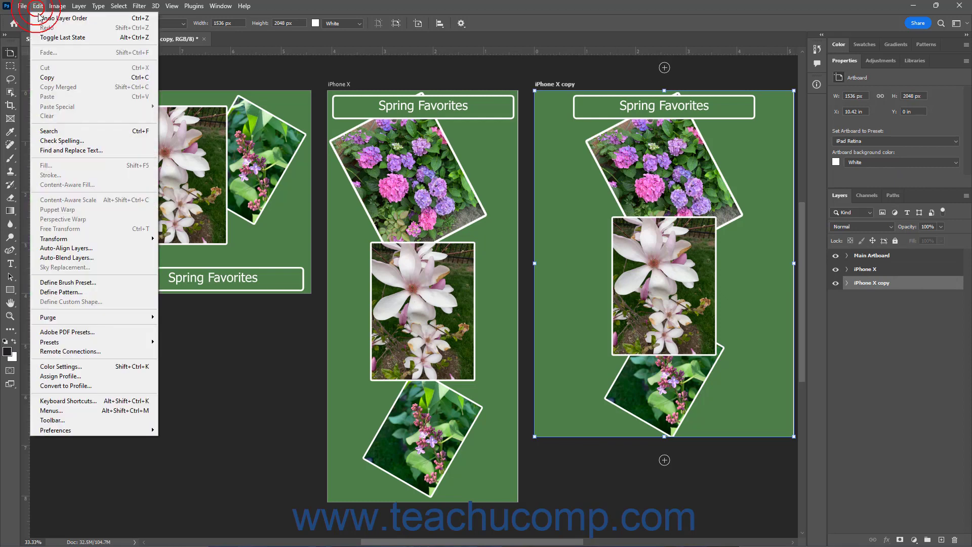
mouse_move(101, 242)
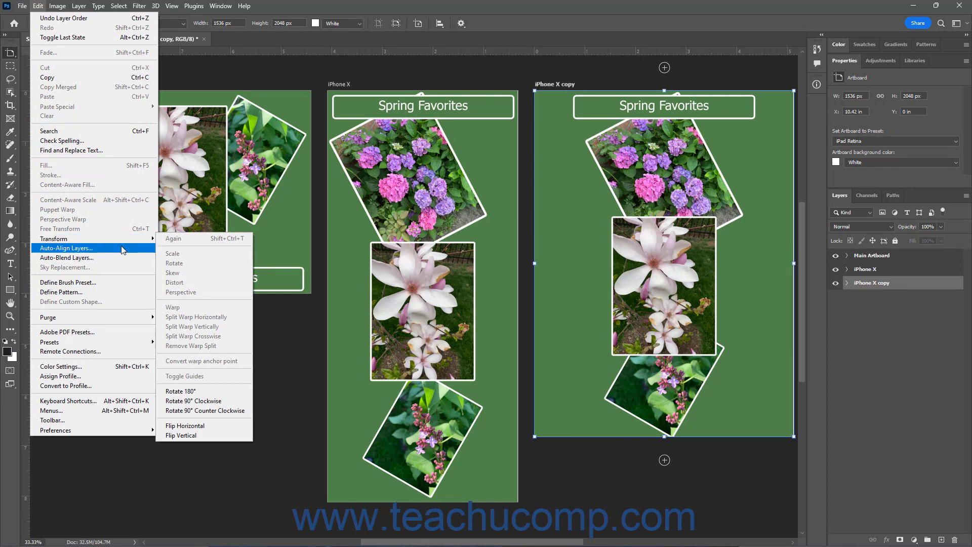
left_click(205, 410)
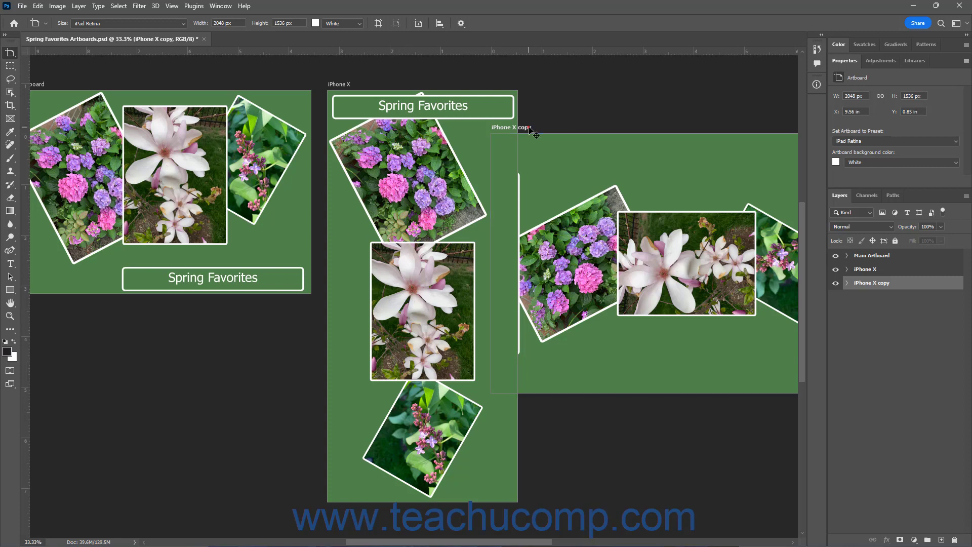
left_click_drag(530, 127, 575, 85)
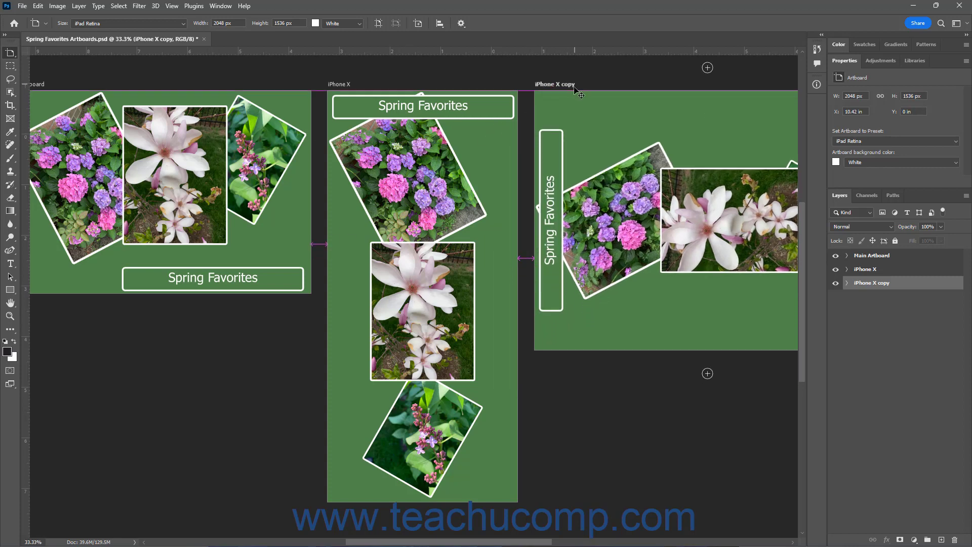
Undo the artboard move and the rotation
left_click(37, 7)
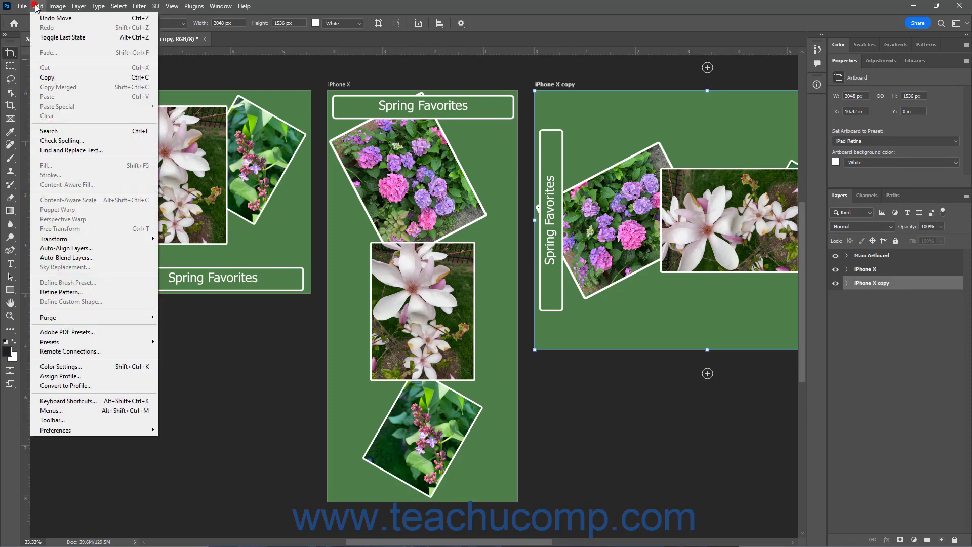
left_click(48, 18)
left_click(38, 7)
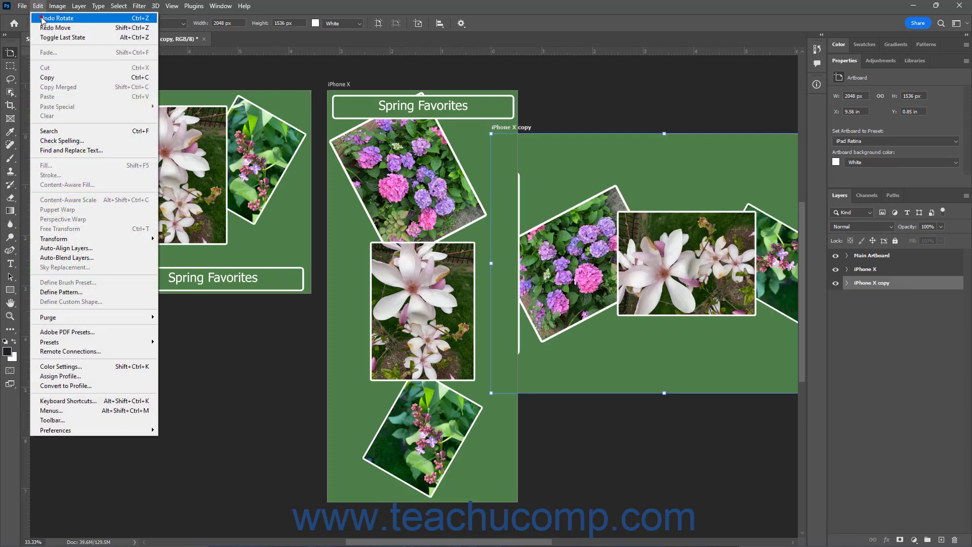
left_click(56, 18)
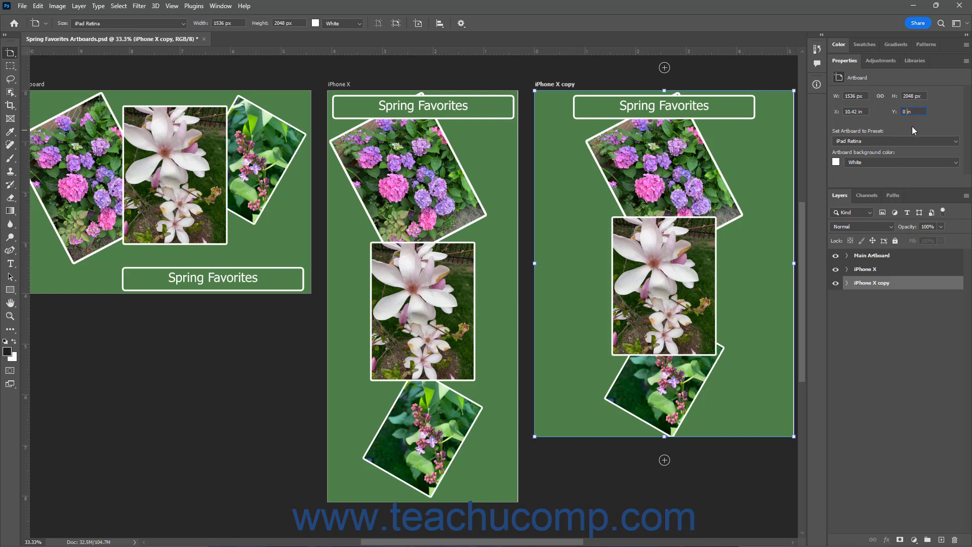
Rename the iPhone X copy artboard as iPad Retina
left_click(926, 162)
left_click(926, 162)
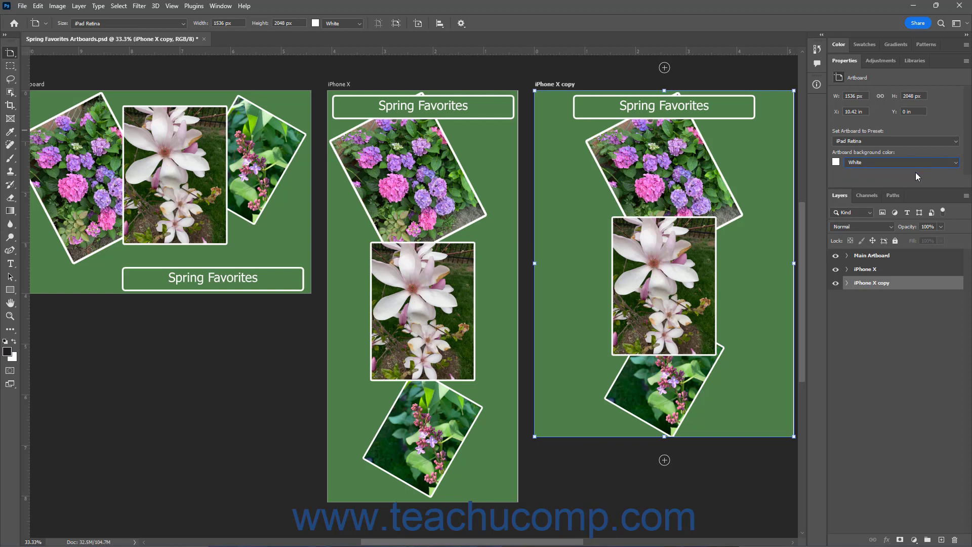
double_click(871, 283)
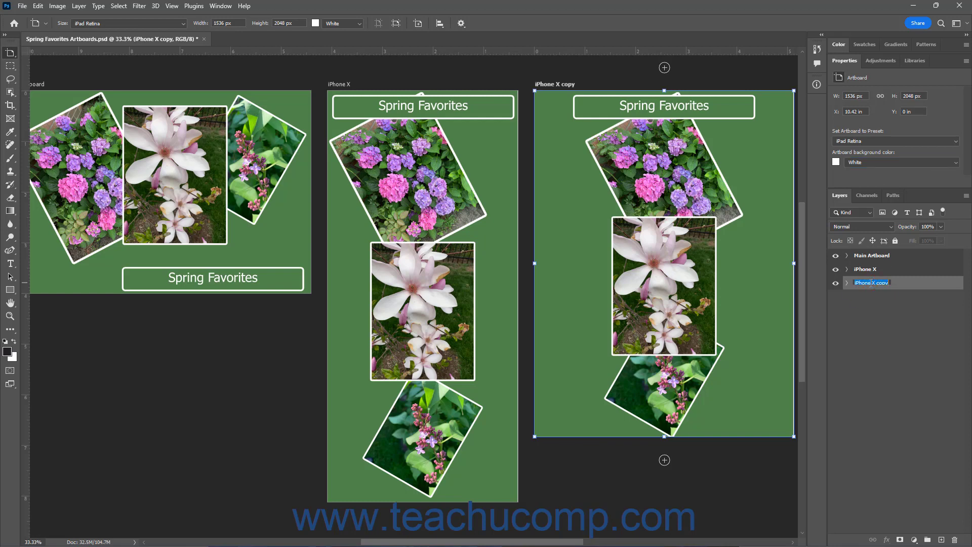
type("iPad Retina")
key("Return")
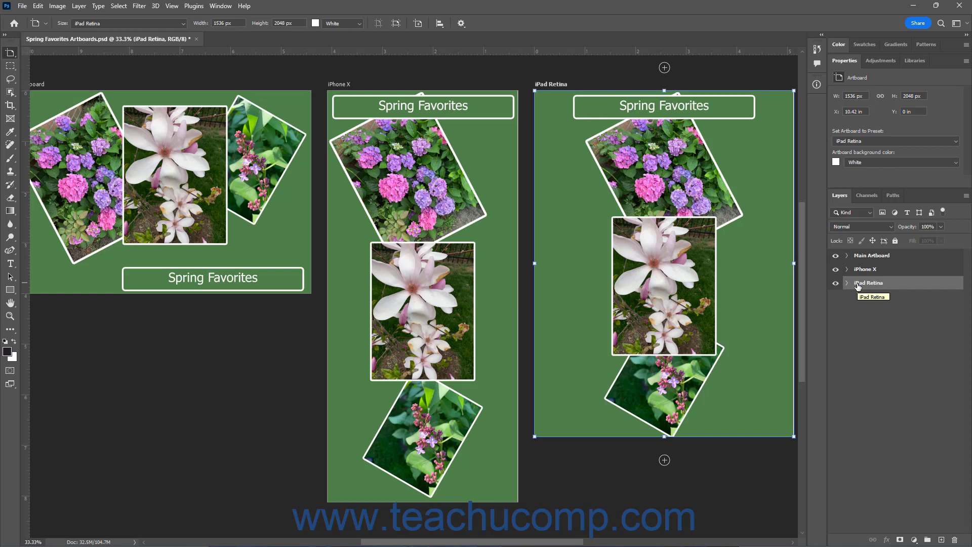
Delete the iPad Retina artboard, then delete the iPhone X artboard together with its contents
left_click_drag(858, 287, 955, 540)
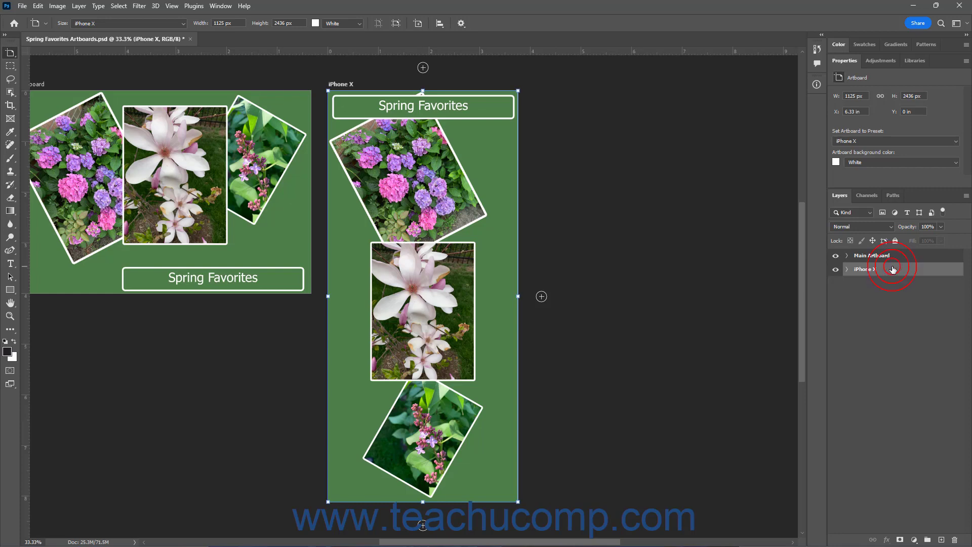
left_click(955, 540)
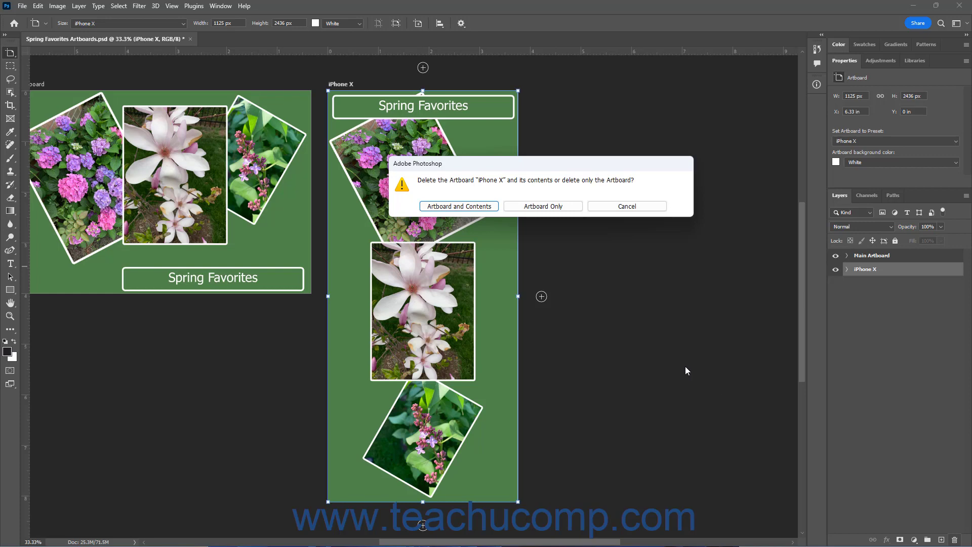
left_click(488, 207)
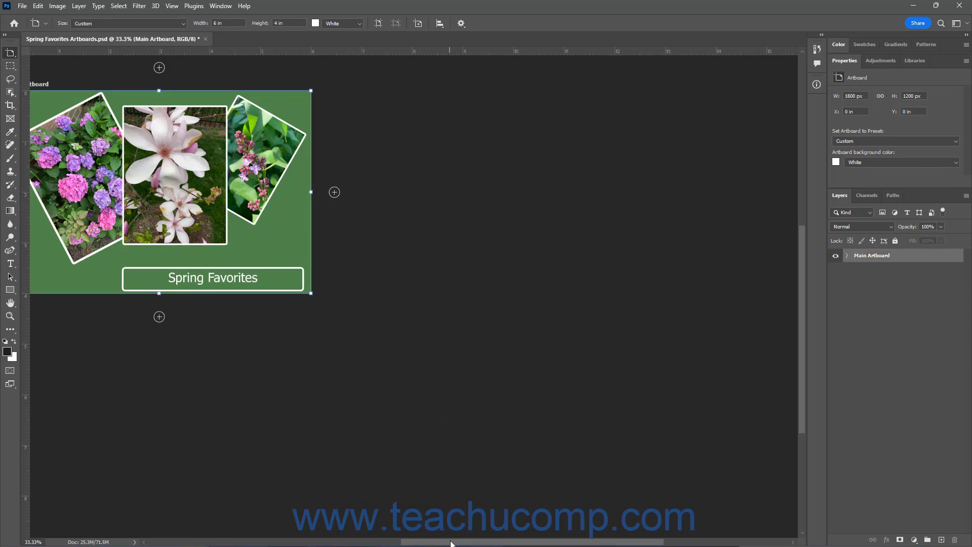
Ungroup the Main Artboard so its layers are no longer inside an artboard
left_click_drag(452, 542, 393, 538)
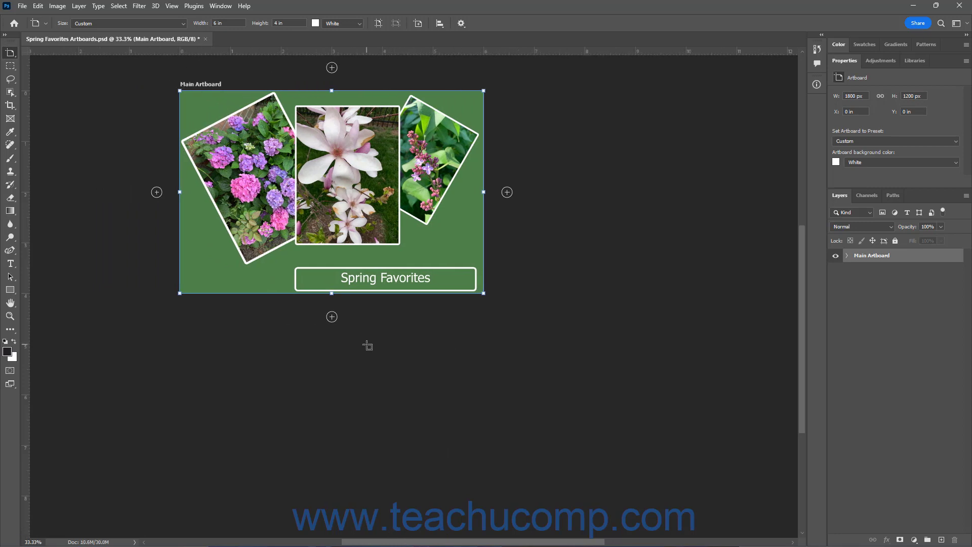
left_click(847, 259)
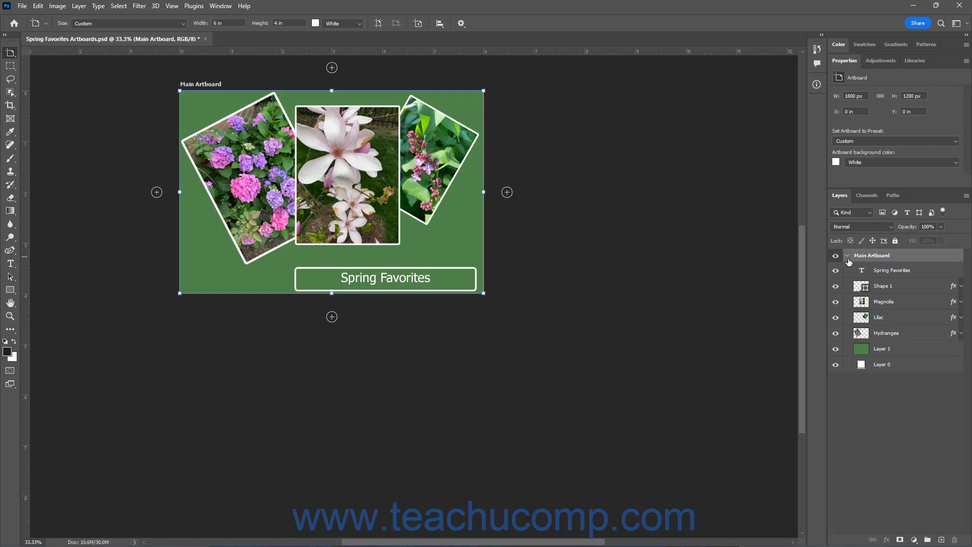
left_click(909, 255)
left_click(80, 7)
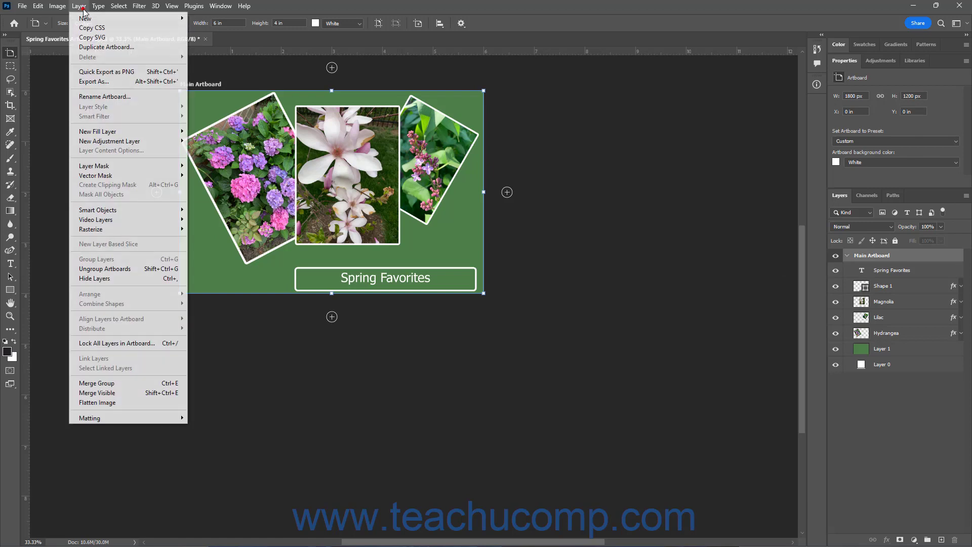
left_click(129, 270)
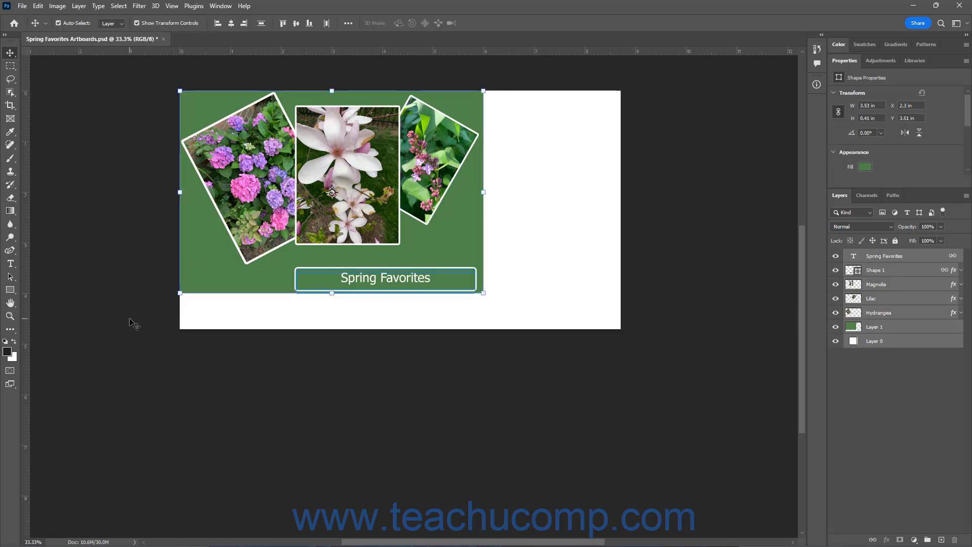